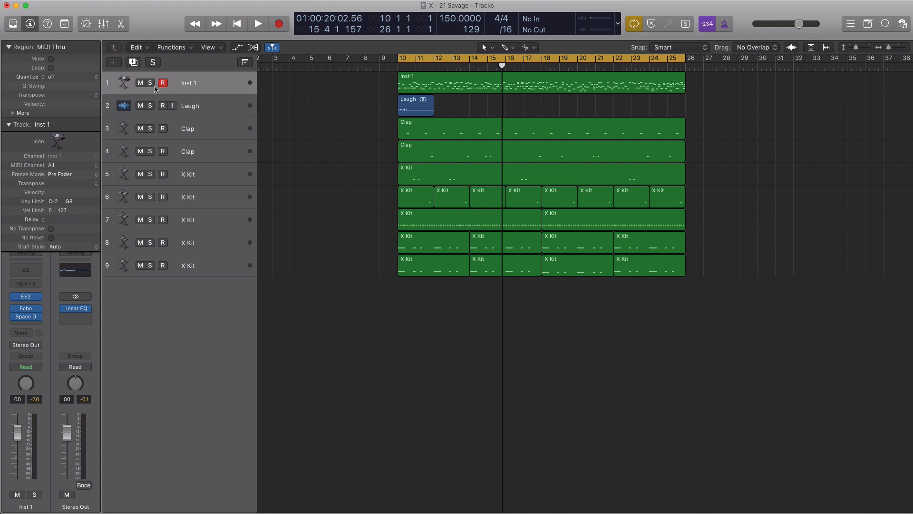
# Solo the Inst 1 track, listen to its melody, and turn the solo off
pyautogui.click(197, 88)
pyautogui.click(150, 83)
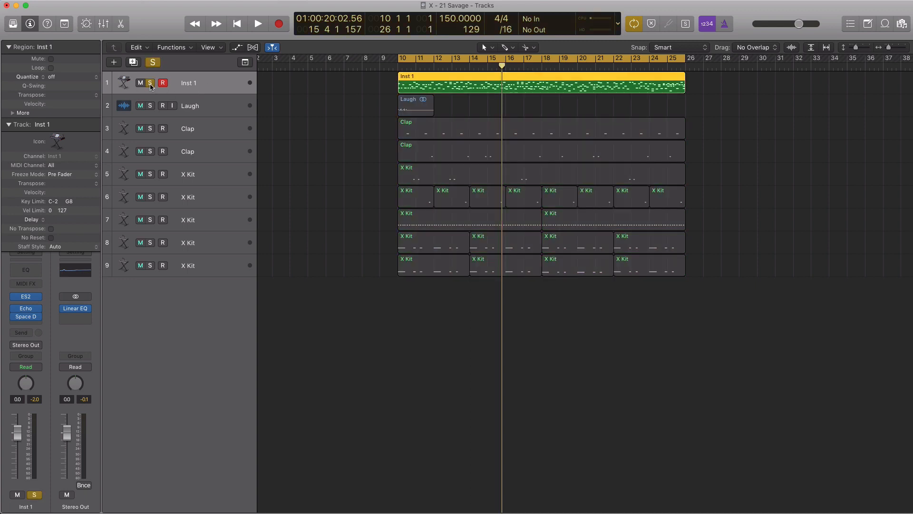
pyautogui.press('space')
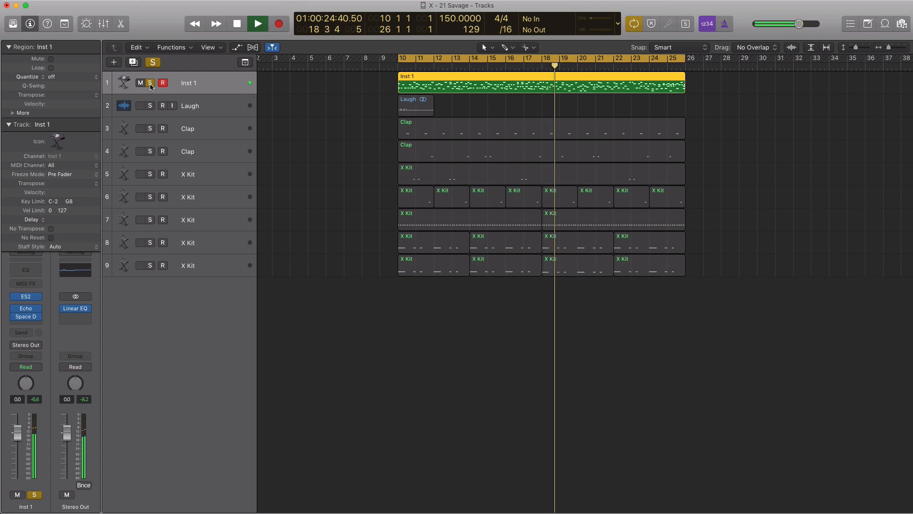
pyautogui.press('space')
pyautogui.click(150, 85)
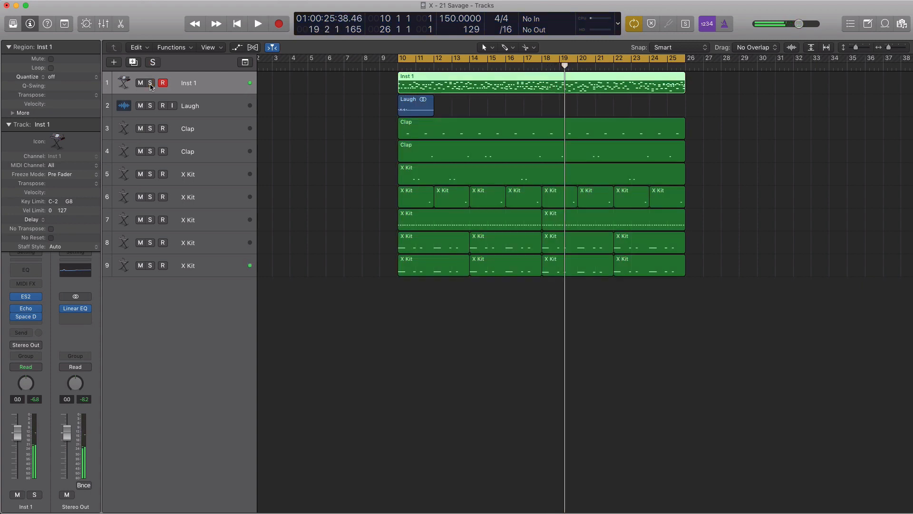
# Create one software instrument track with an empty channel strip and load the ES2 synthesizer on it in stereo
pyautogui.click(114, 63)
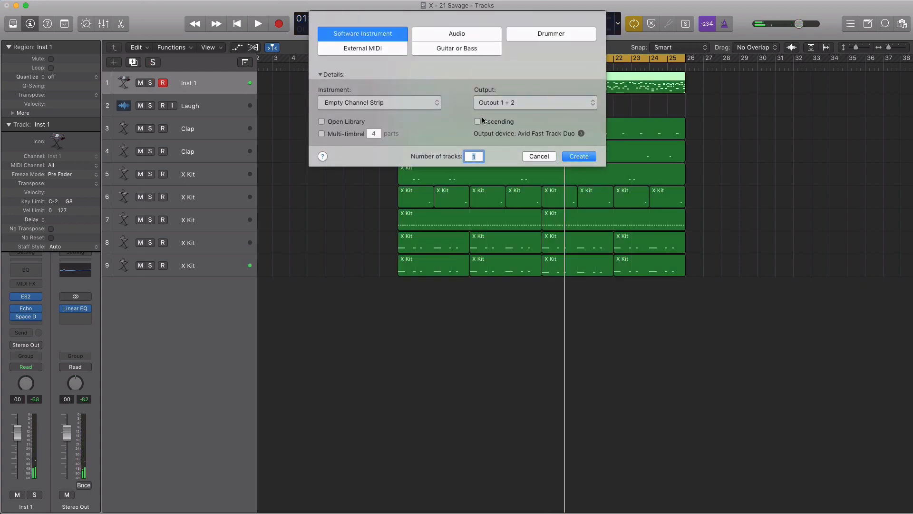
pyautogui.click(573, 161)
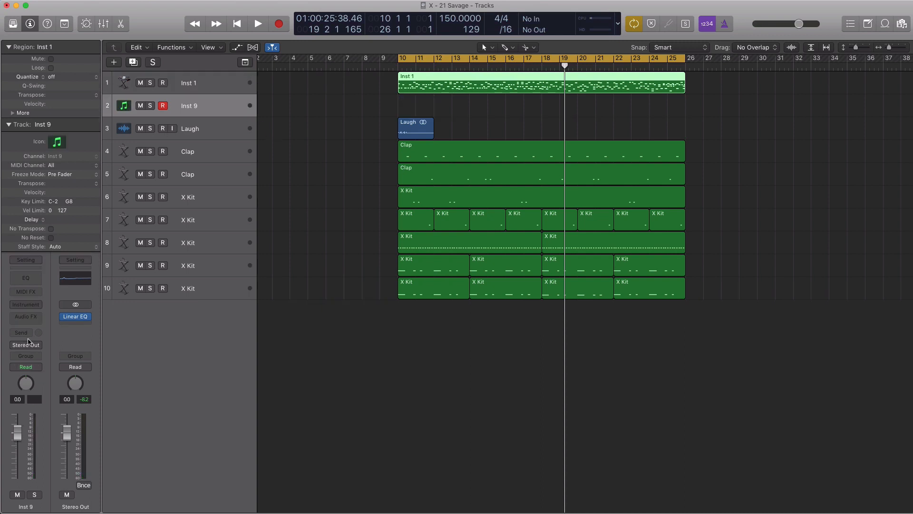
pyautogui.click(31, 308)
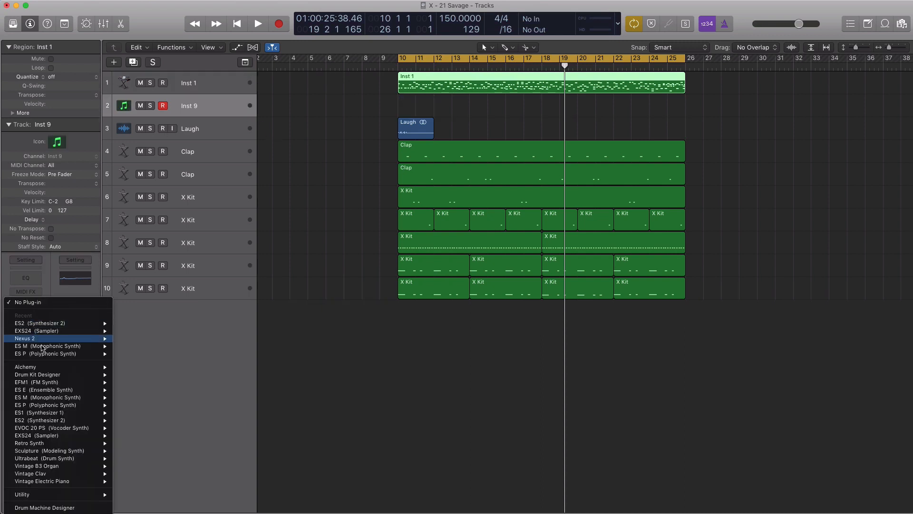
pyautogui.moveTo(40, 323)
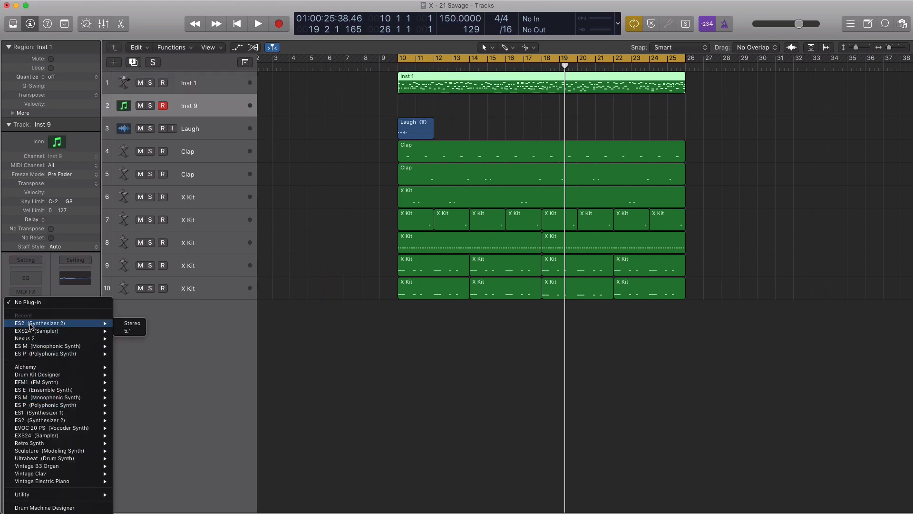
pyautogui.click(128, 324)
pyautogui.moveTo(177, 36); pyautogui.dragTo(503, 173)
# Copy the Inst 1 melody region onto the new Inst 9 track and solo that track
pyautogui.moveTo(462, 89); pyautogui.dragTo(465, 112)
pyautogui.click(150, 106)
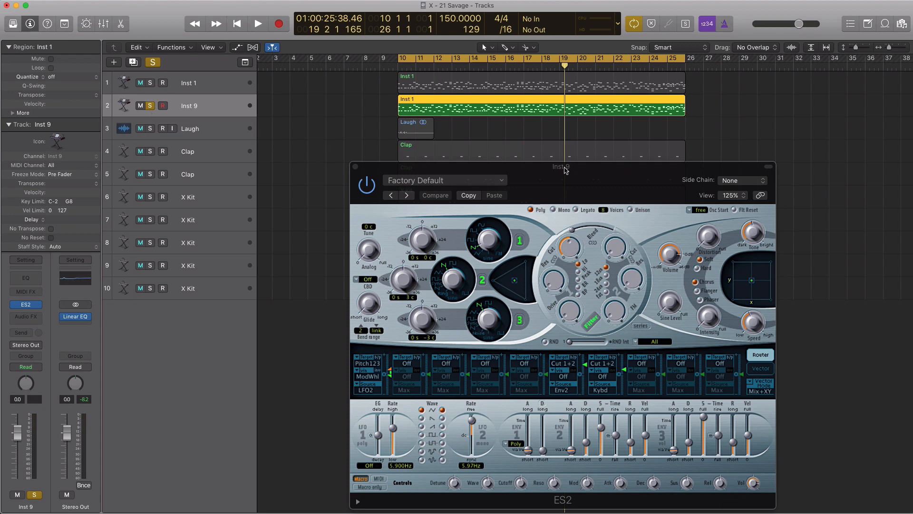
# Set ES2 oscillator 1 to a sine wave, switch off oscillators 2 and 3, and raise the Analog amount
pyautogui.moveTo(565, 170); pyautogui.dragTo(526, 104)
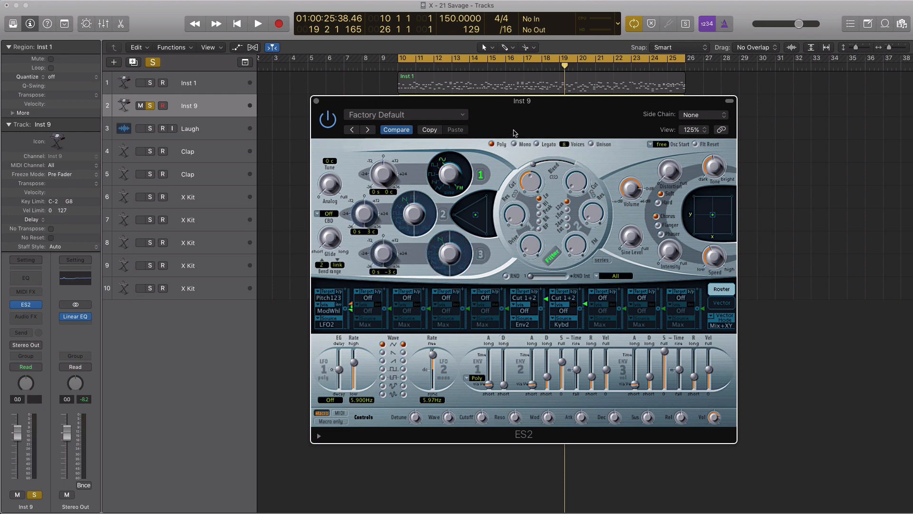
pyautogui.moveTo(514, 133); pyautogui.dragTo(485, 162)
pyautogui.press('space')
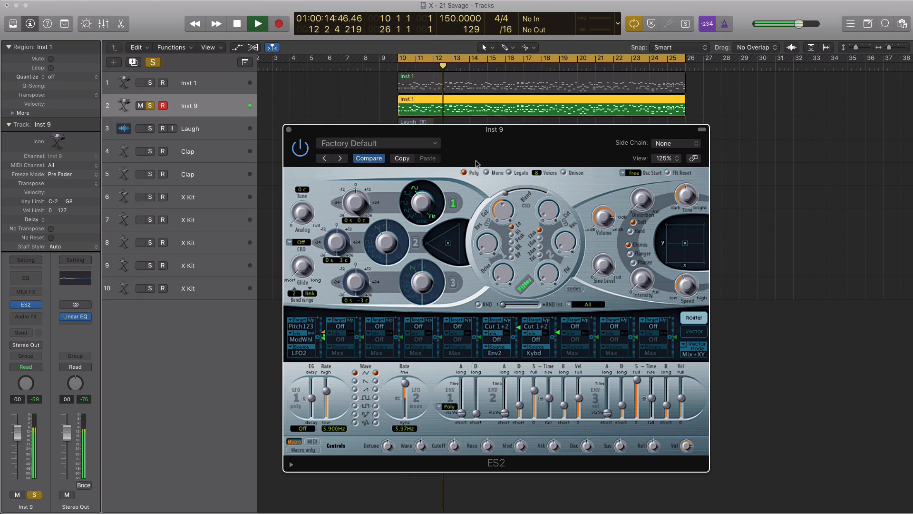
pyautogui.press('space')
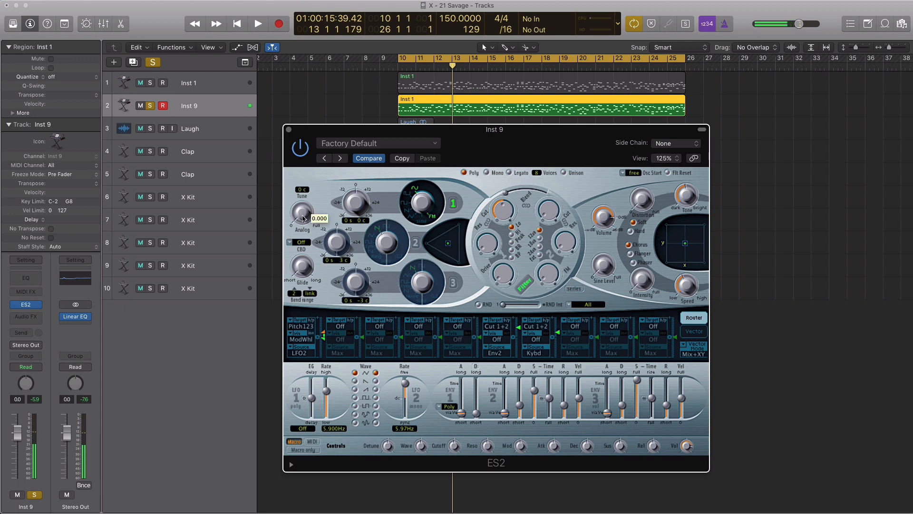
pyautogui.press('space')
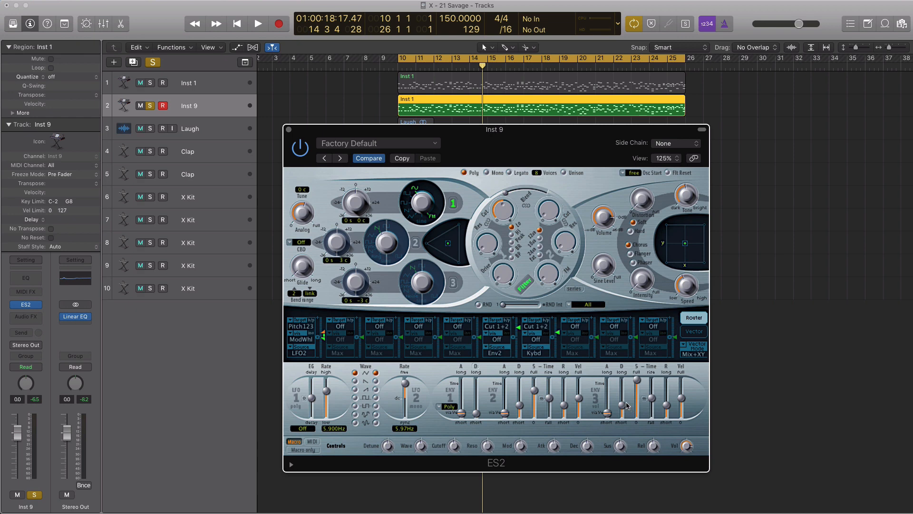
# Set ES2 envelope 3's decay to about 1400 ms and its sustain to 0, auditioning the melody
pyautogui.press('space')
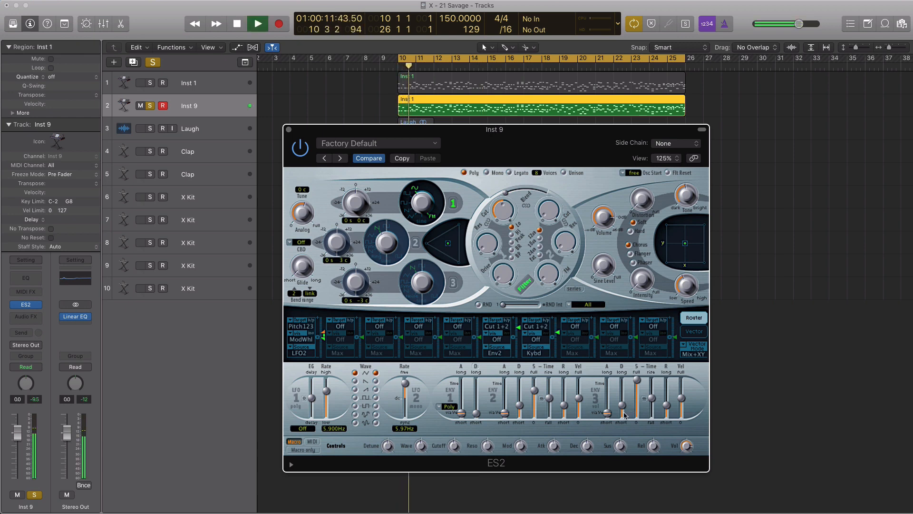
pyautogui.moveTo(623, 407)
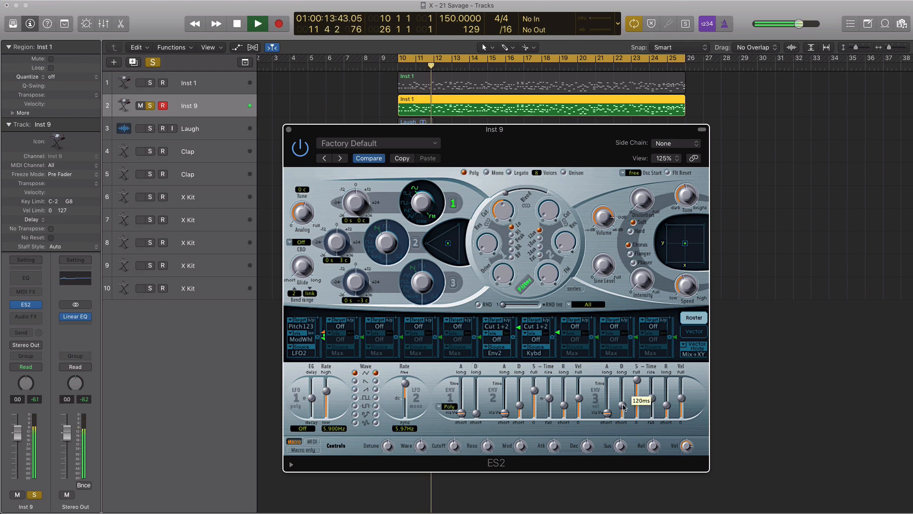
pyautogui.moveTo(624, 407); pyautogui.dragTo(625, 396)
pyautogui.press('space')
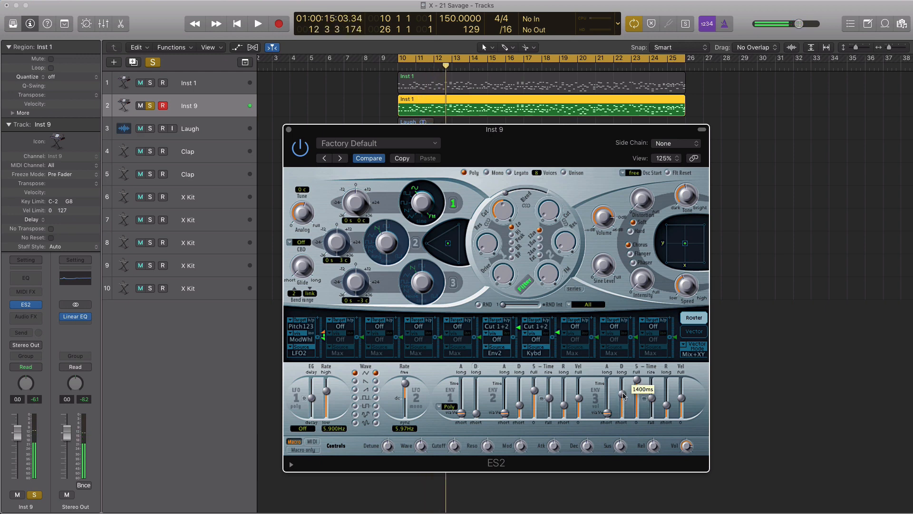
pyautogui.press('space')
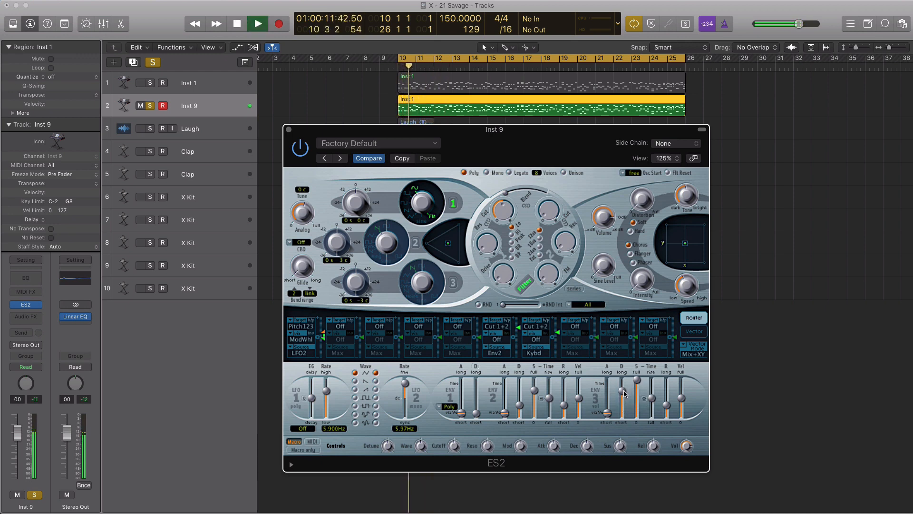
pyautogui.press('space')
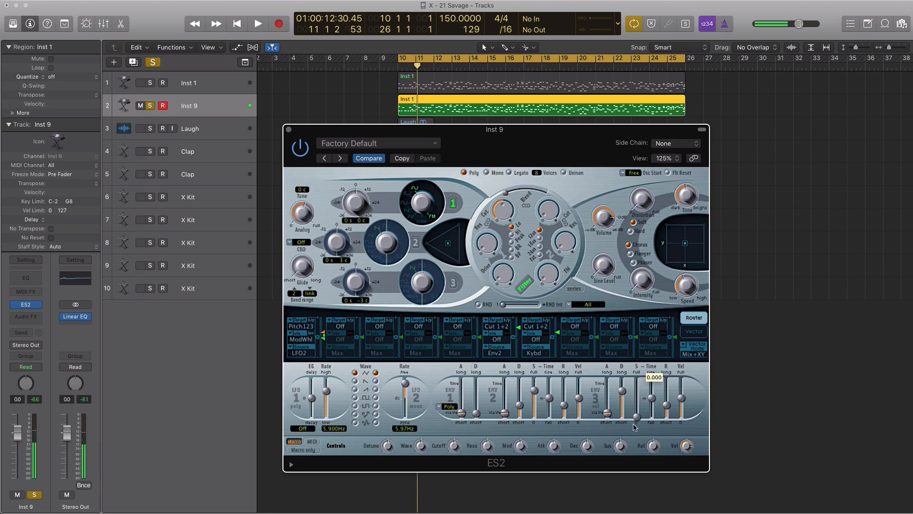
pyautogui.press('space')
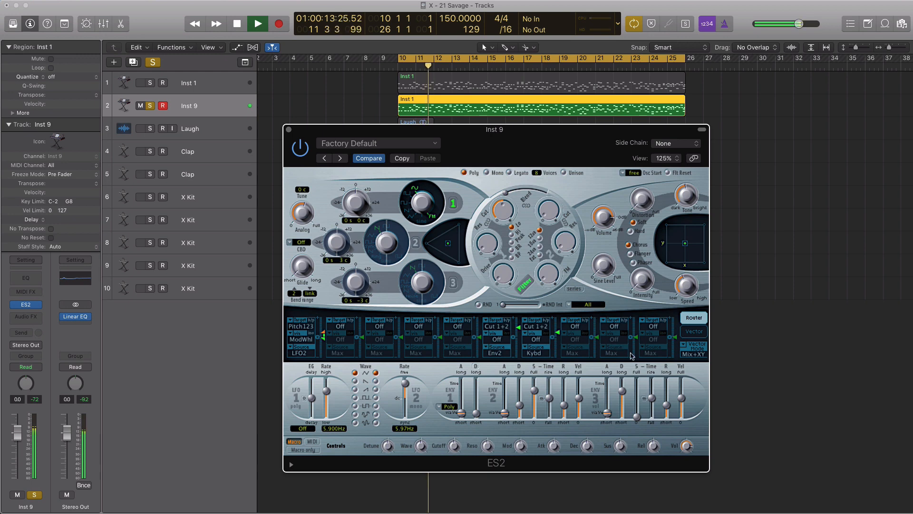
# Raise ES2 envelope 3's release slightly and audition the melody
pyautogui.press('space')
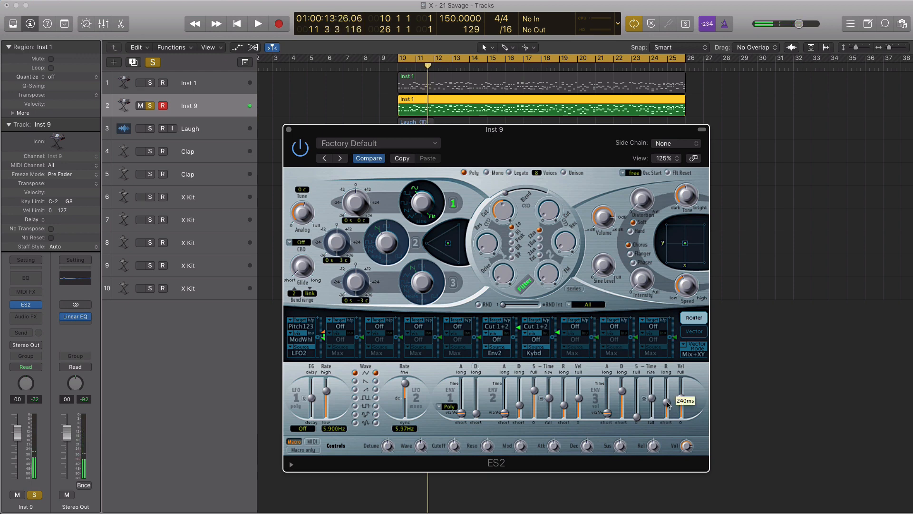
pyautogui.press('space')
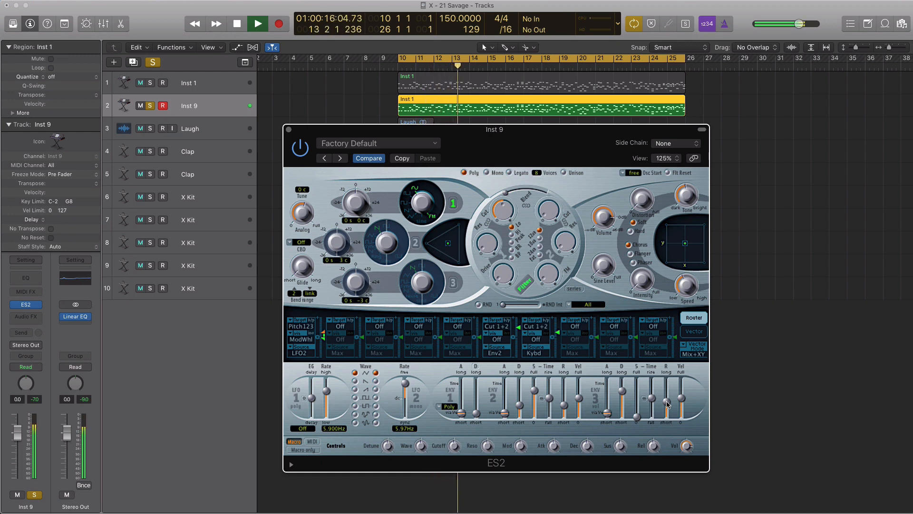
pyautogui.moveTo(622, 393)
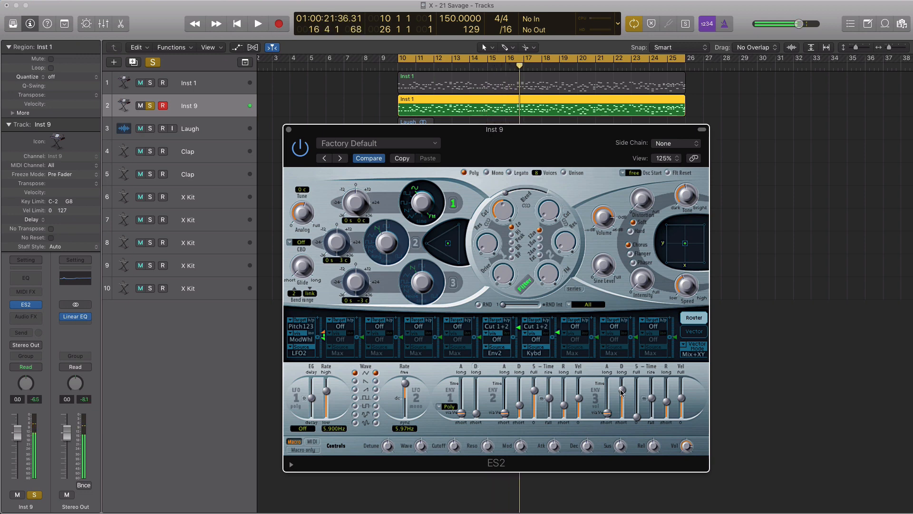
# Audition the melody with ES2 oscillators 2 and 3 switched on for comparison, and switch both off again
pyautogui.moveTo(525, 156); pyautogui.dragTo(524, 141)
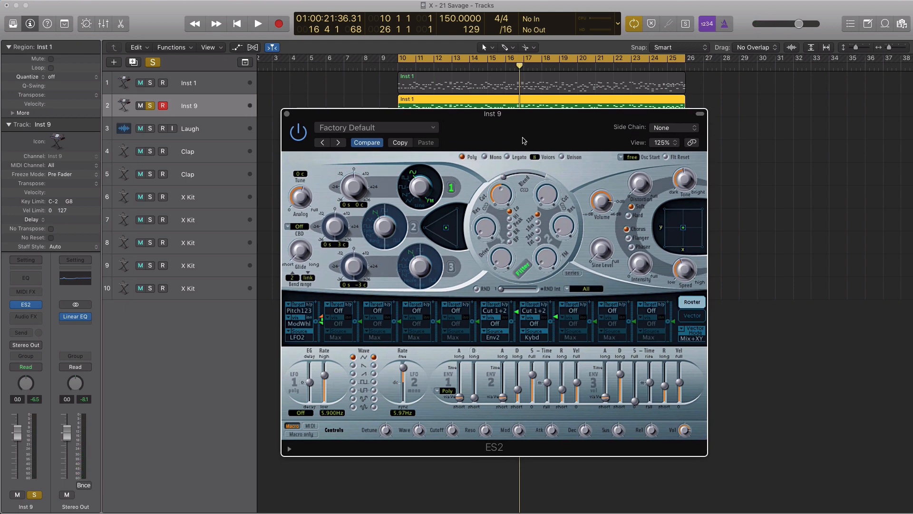
pyautogui.press('space')
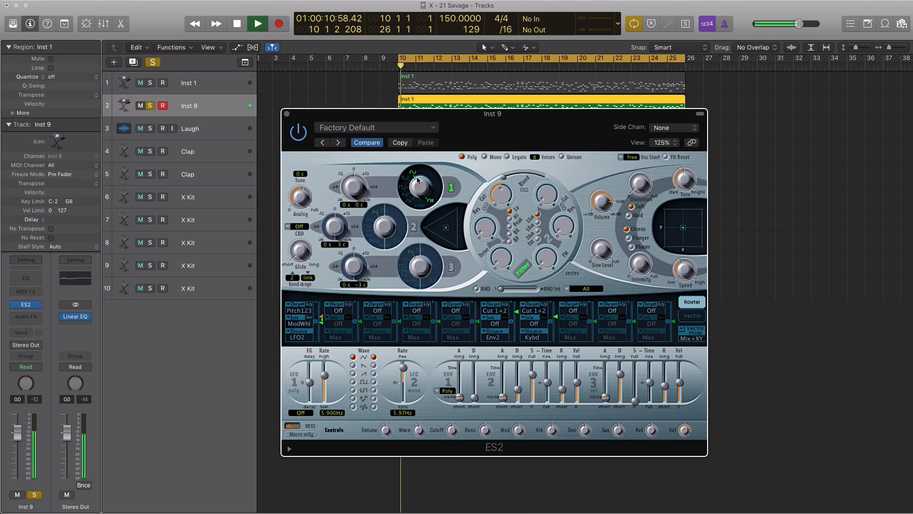
pyautogui.press('space')
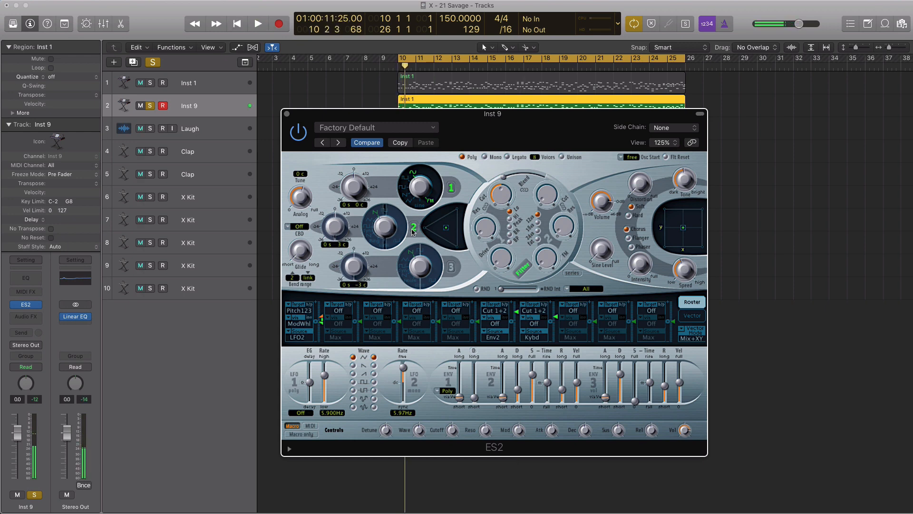
pyautogui.click(451, 266)
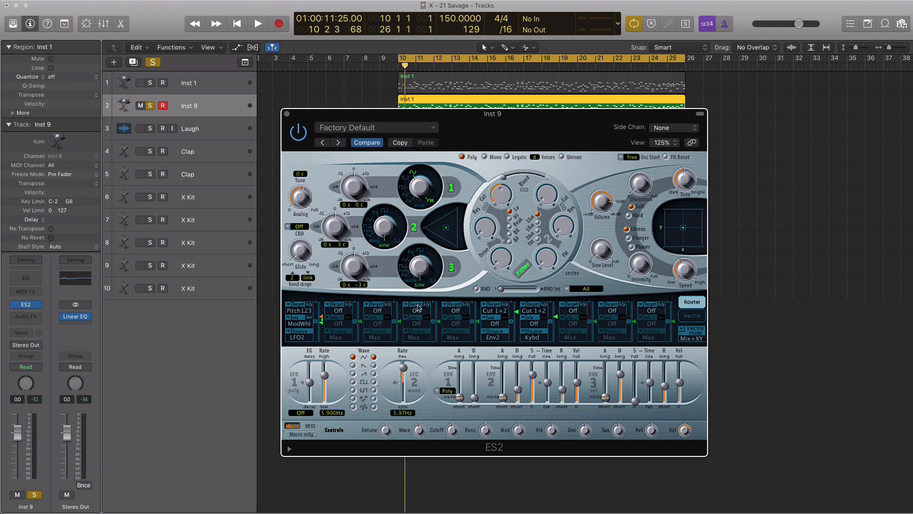
pyautogui.press('space')
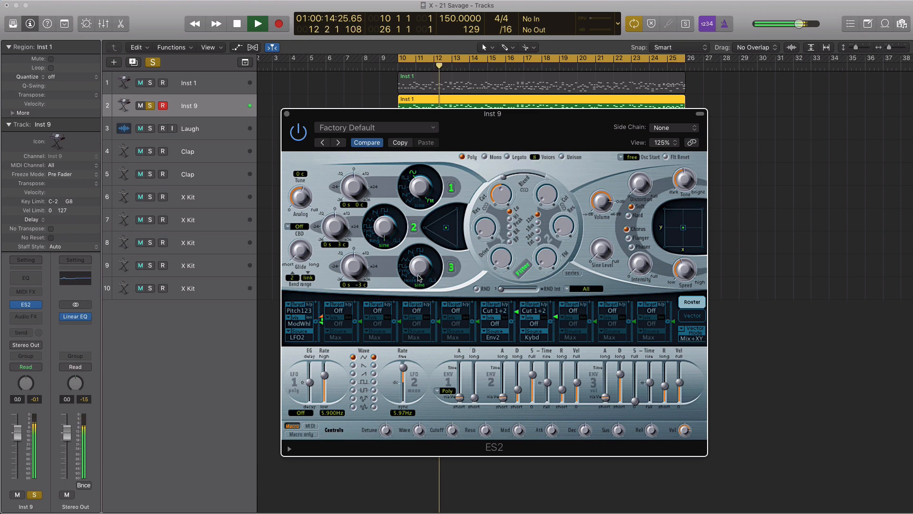
pyautogui.click(451, 267)
pyautogui.click(413, 228)
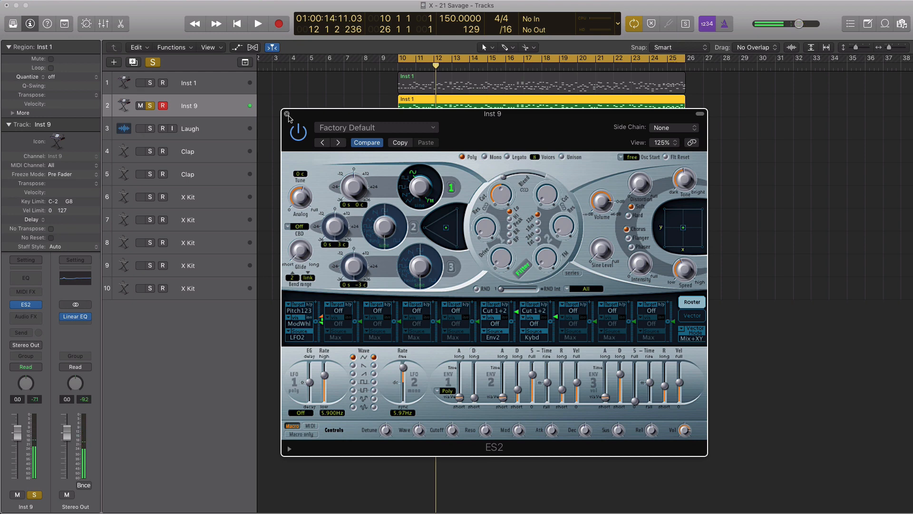
# Close the ES2 window and insert the Echo delay effect on the Inst 9 track
pyautogui.click(287, 114)
pyautogui.click(33, 317)
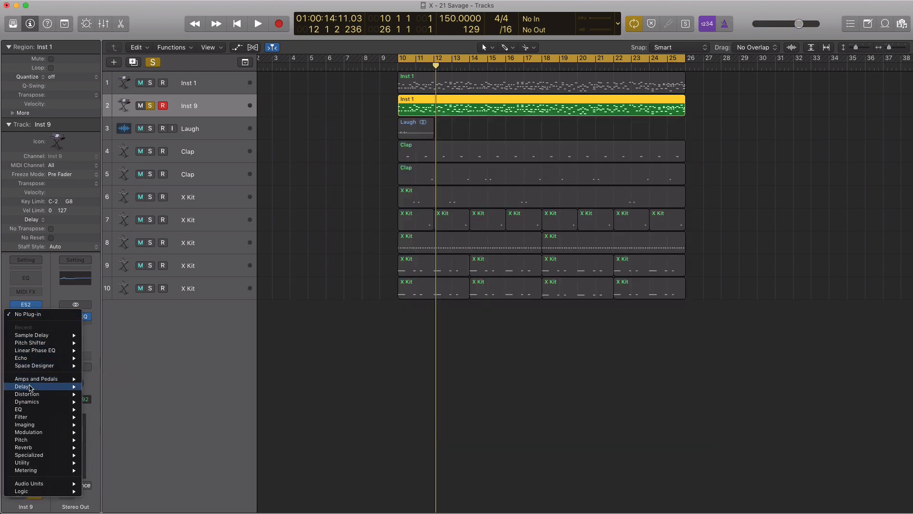
pyautogui.moveTo(38, 386)
pyautogui.moveTo(144, 396)
pyautogui.click(173, 394)
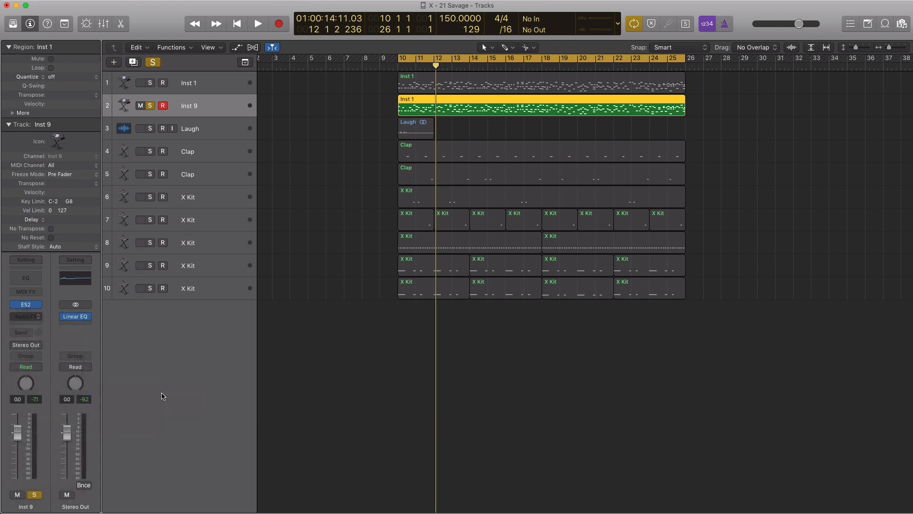
pyautogui.moveTo(226, 50); pyautogui.dragTo(559, 126)
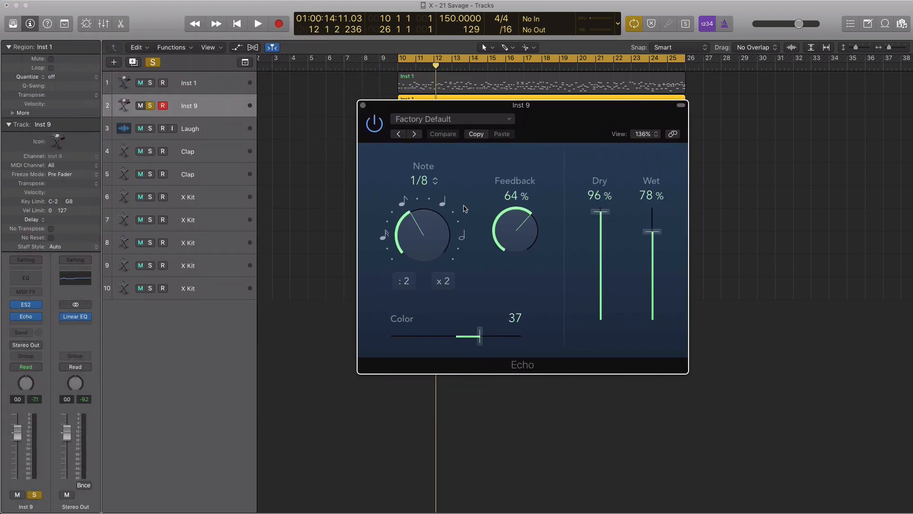
# Set the Echo's dry level to 100% and its wet level to 30% while auditioning the melody
pyautogui.press('space')
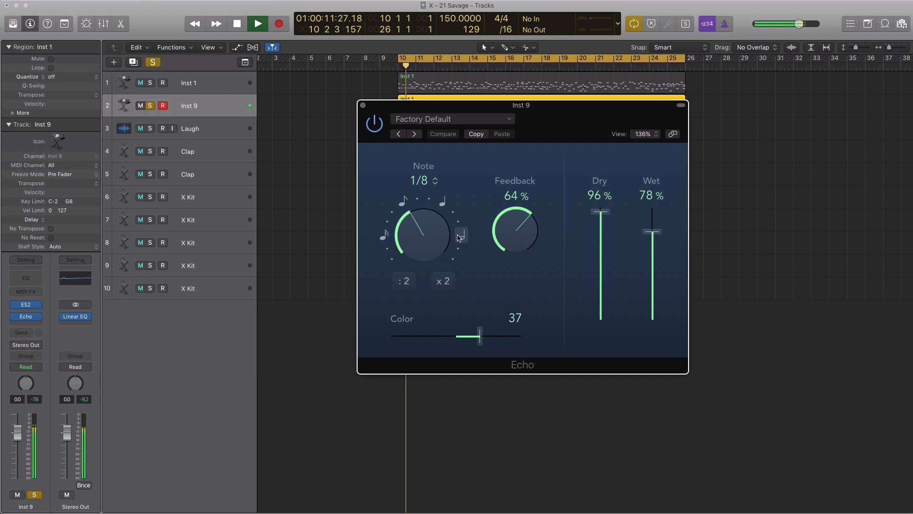
pyautogui.moveTo(598, 199); pyautogui.dragTo(598, 197)
pyautogui.press('space')
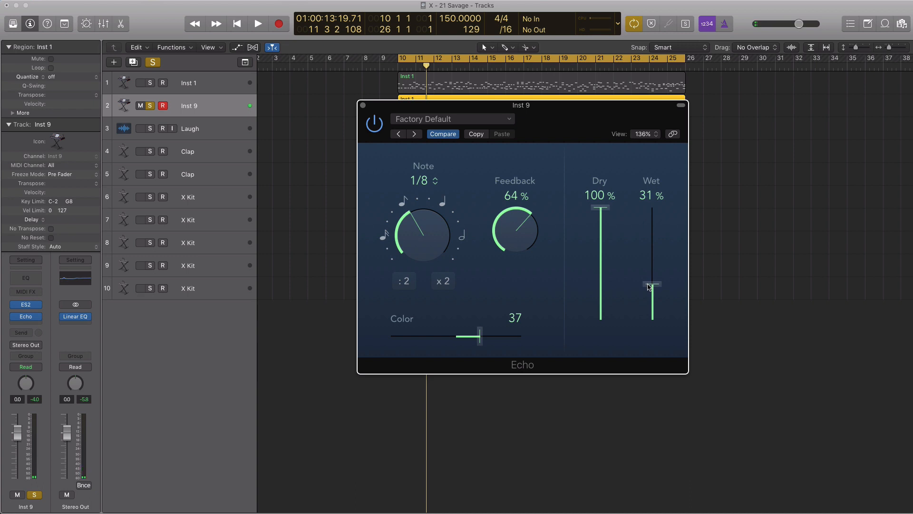
# Compare the melody with the Echo bypassed and re-enabled during playback
pyautogui.press('space')
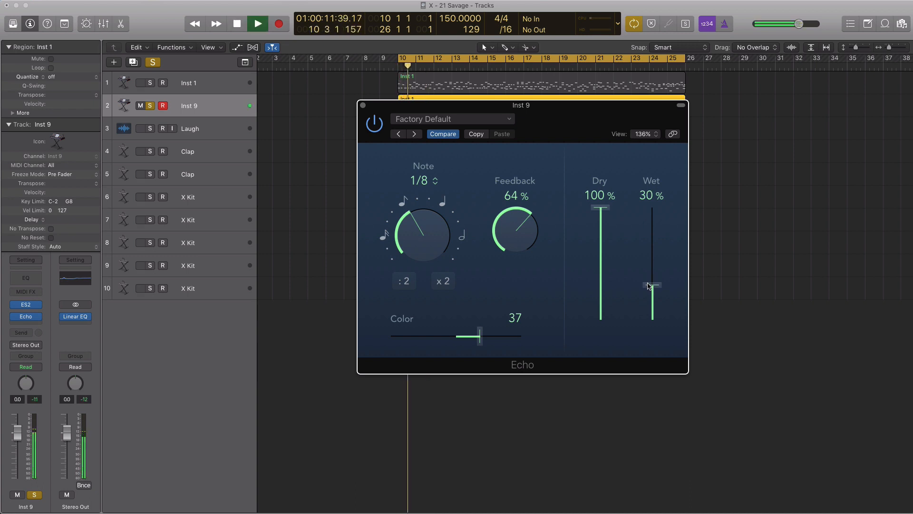
pyautogui.click(377, 130)
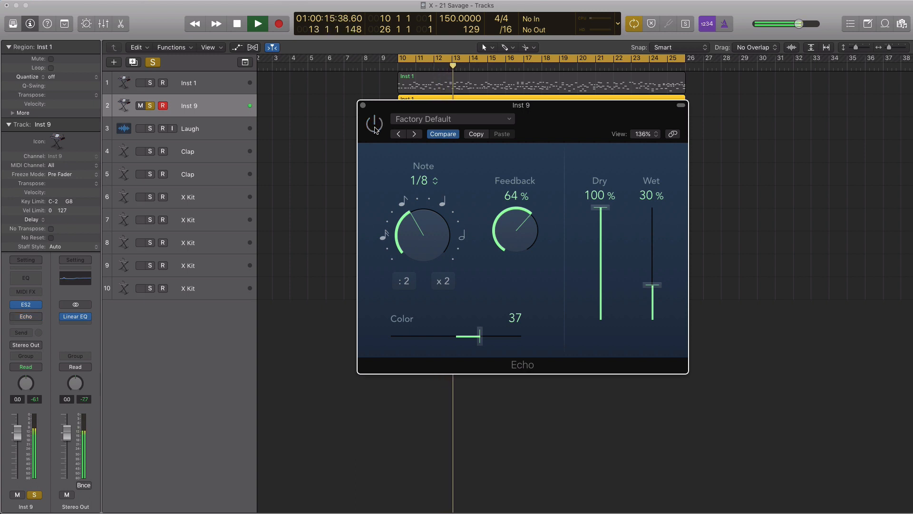
pyautogui.click(374, 125)
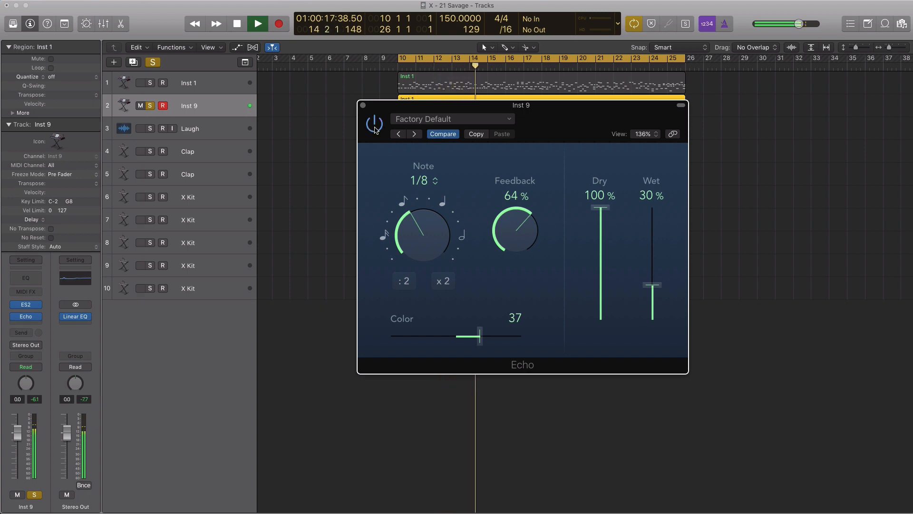
# Stop playback, close the Echo window and insert a stereo Space Designer reverb after the Echo on the Inst 9 track
pyautogui.press('space')
pyautogui.click(362, 105)
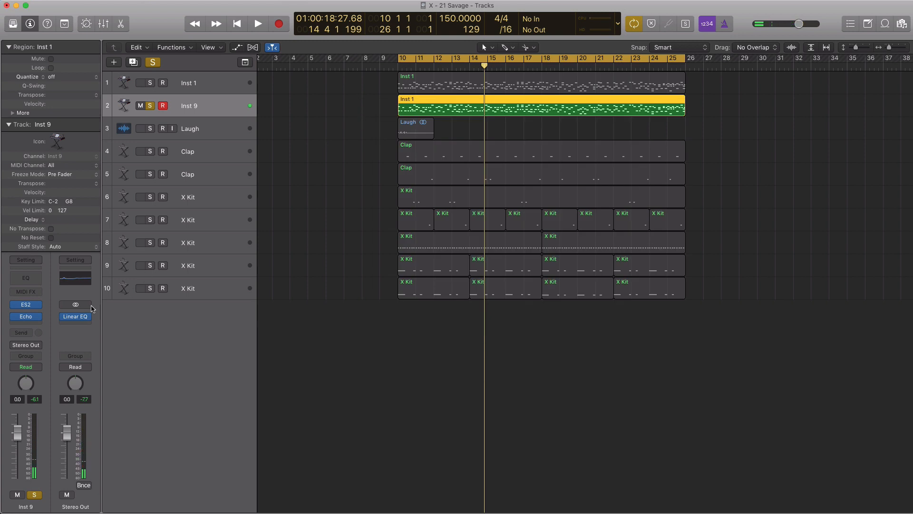
pyautogui.click(31, 326)
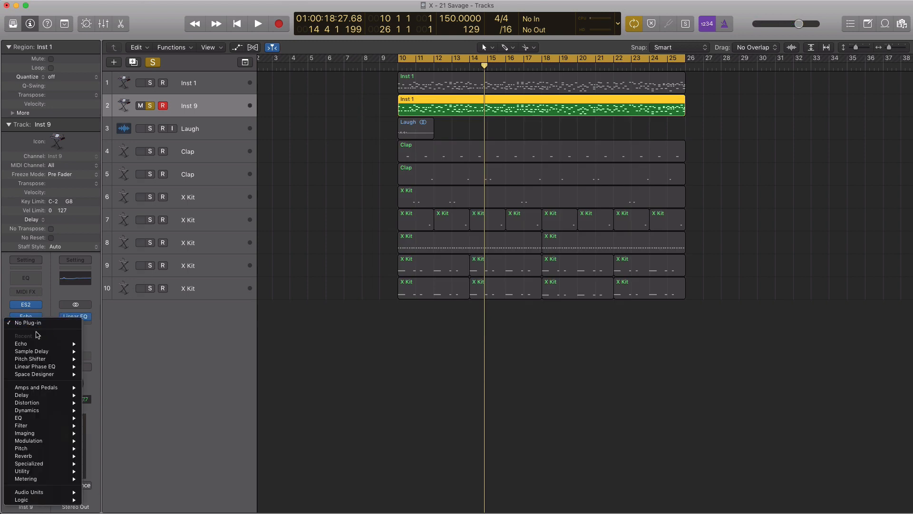
pyautogui.moveTo(37, 480)
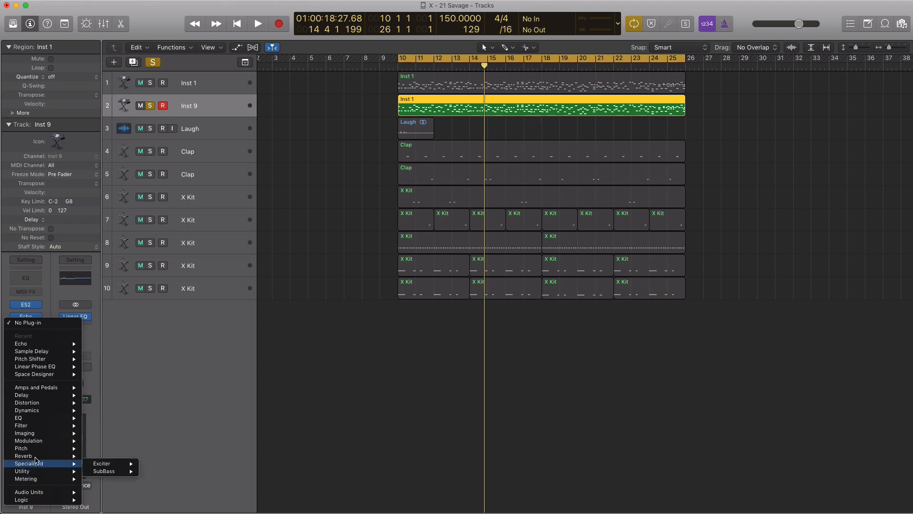
pyautogui.moveTo(36, 457)
pyautogui.moveTo(109, 480)
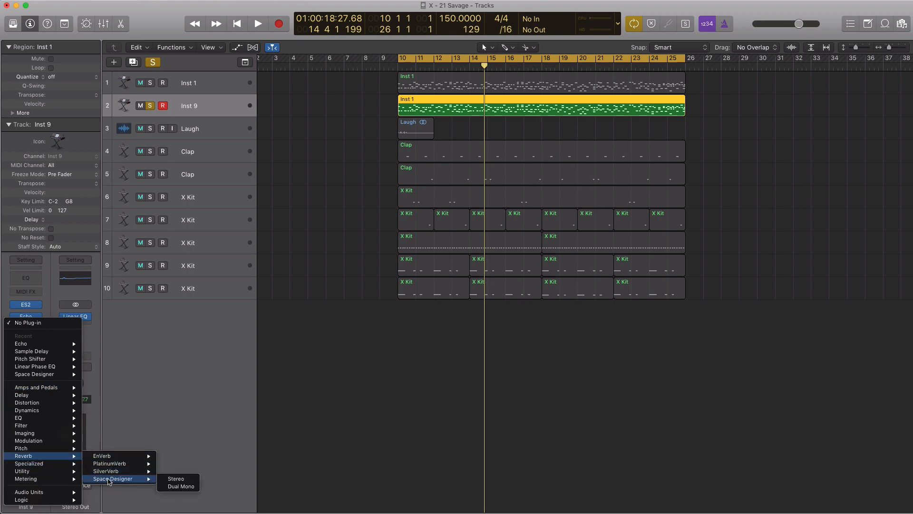
pyautogui.click(176, 478)
pyautogui.moveTo(291, 39); pyautogui.dragTo(573, 93)
# Load the large-space plate reverb preset 04.4s Big Plate in Space Designer
pyautogui.click(454, 102)
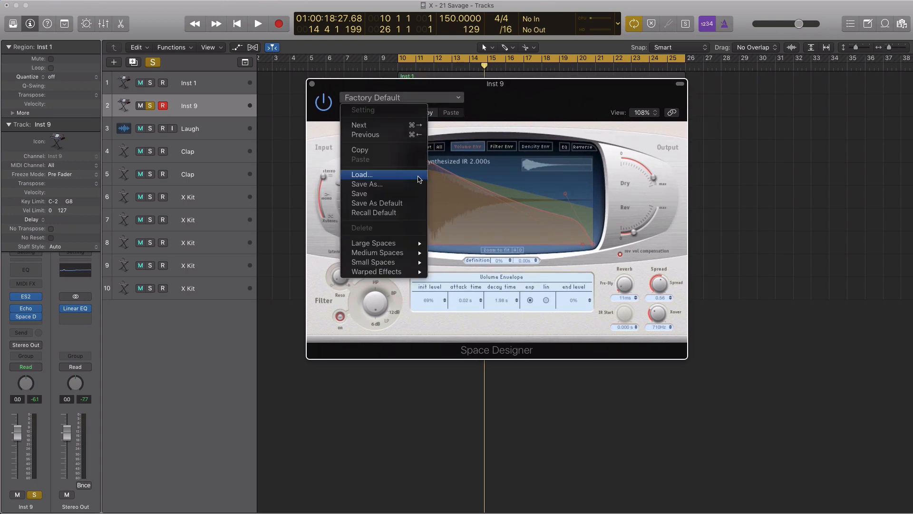
pyautogui.moveTo(376, 246)
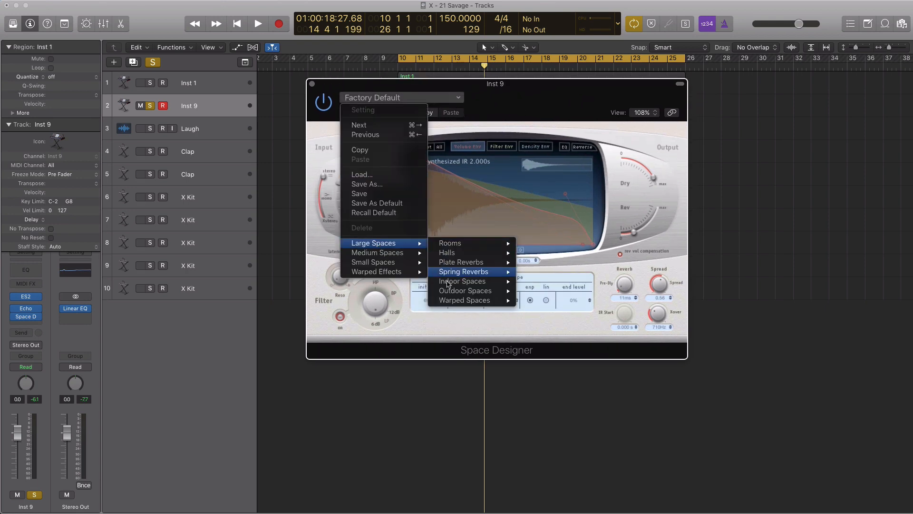
pyautogui.moveTo(452, 267)
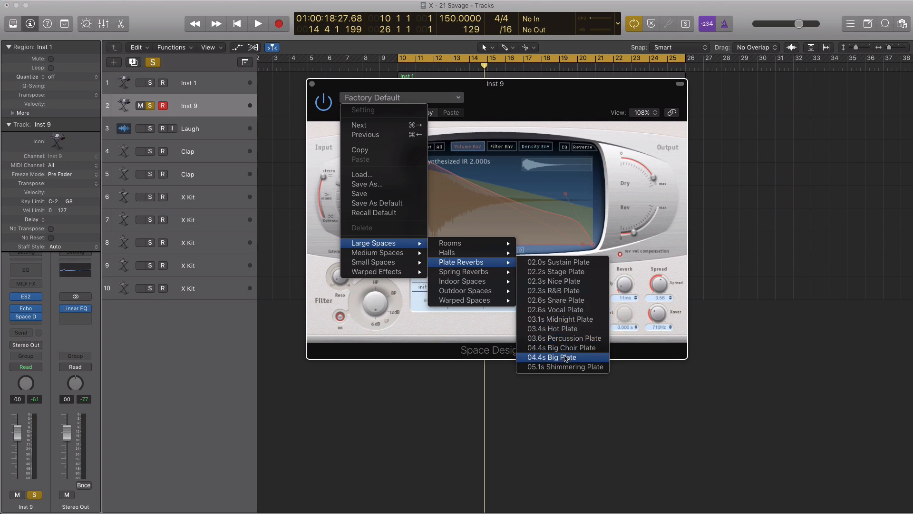
pyautogui.click(578, 362)
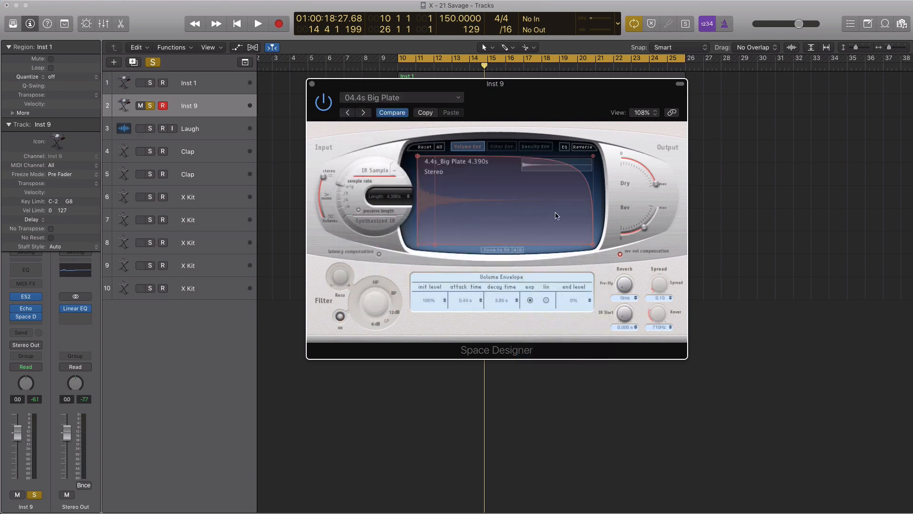
# Slightly lower Space Designer's reverb output level and fine-tune its dry level while auditioning the melody
pyautogui.press('space')
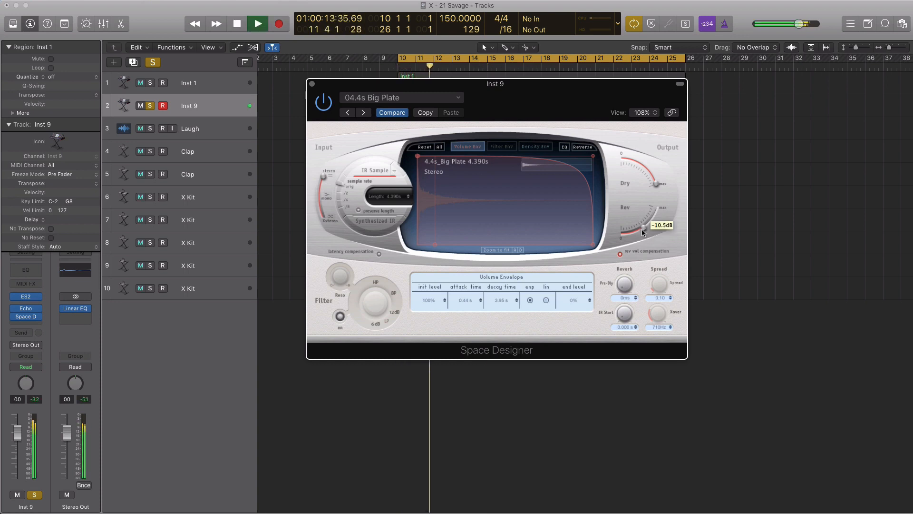
pyautogui.moveTo(643, 229); pyautogui.dragTo(637, 236)
pyautogui.moveTo(652, 187); pyautogui.dragTo(657, 182)
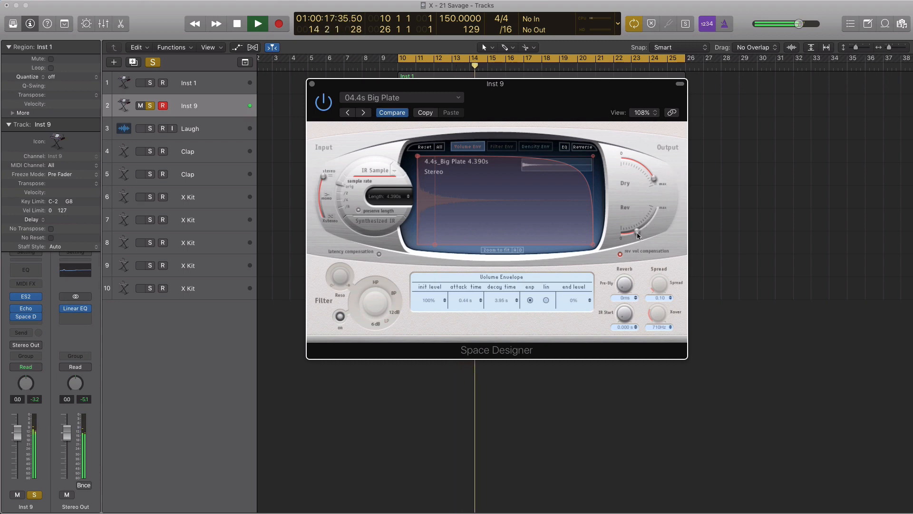
pyautogui.moveTo(638, 237); pyautogui.dragTo(637, 234)
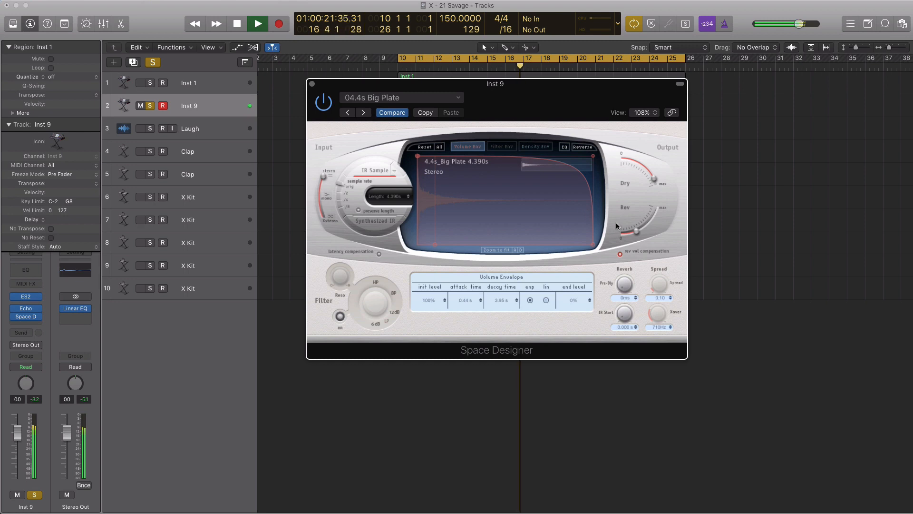
pyautogui.moveTo(635, 231); pyautogui.dragTo(637, 230)
pyautogui.moveTo(654, 184); pyautogui.dragTo(656, 183)
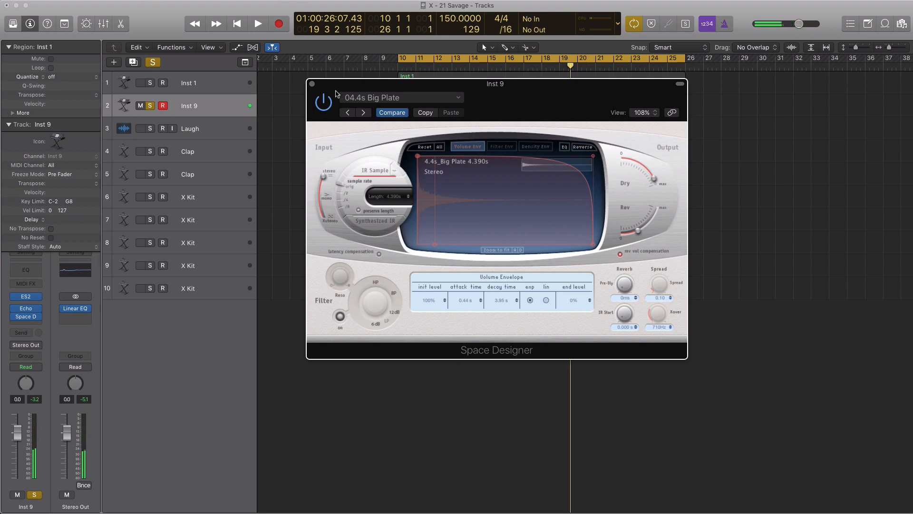
# Audition the soloed melody with the plate reverb applied, stop playback and close the Space Designer window
pyautogui.moveTo(336, 93); pyautogui.dragTo(420, 123)
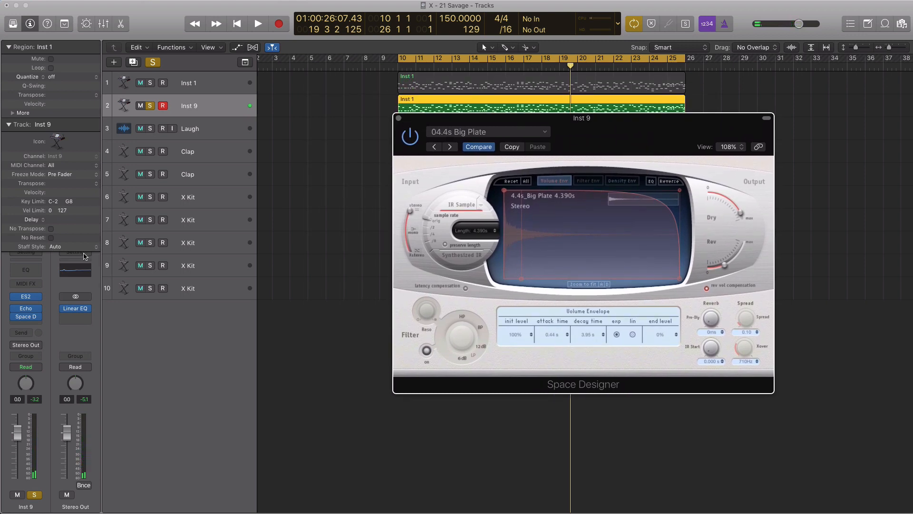
pyautogui.press('space')
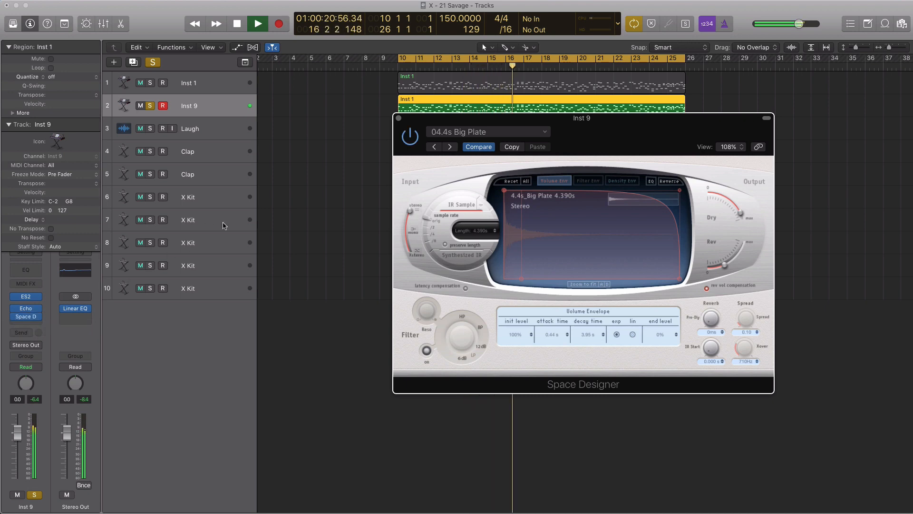
pyautogui.moveTo(464, 125); pyautogui.dragTo(421, 131)
pyautogui.press('space')
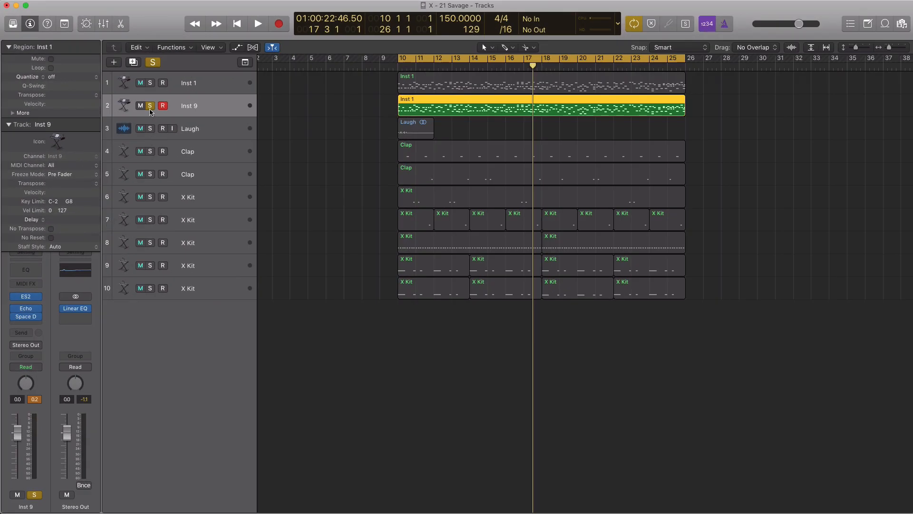
# Unsolo the Inst 9 track, mute the original Inst 1 track and play the full beat
pyautogui.click(150, 106)
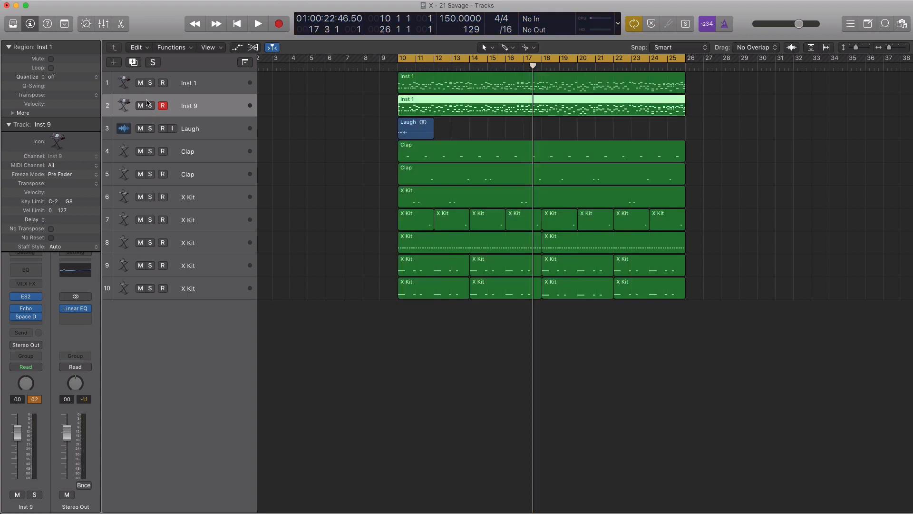
pyautogui.click(141, 83)
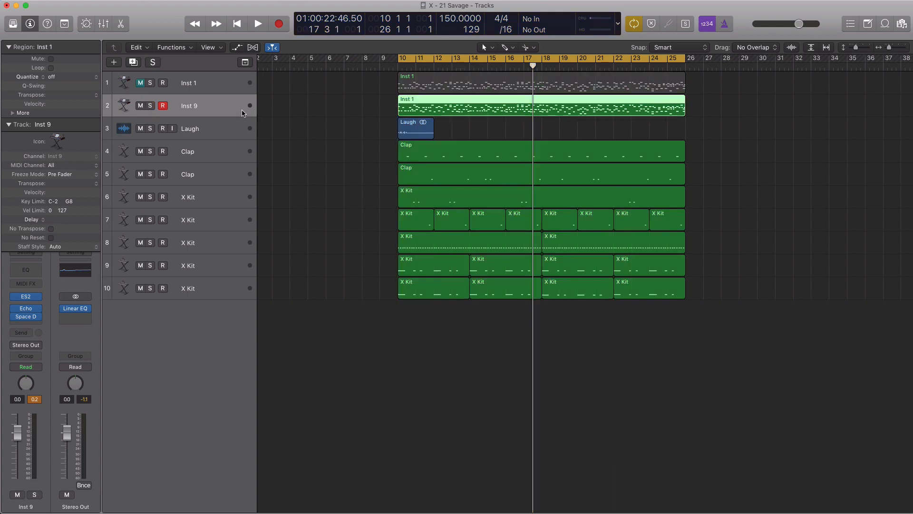
pyautogui.press('space')
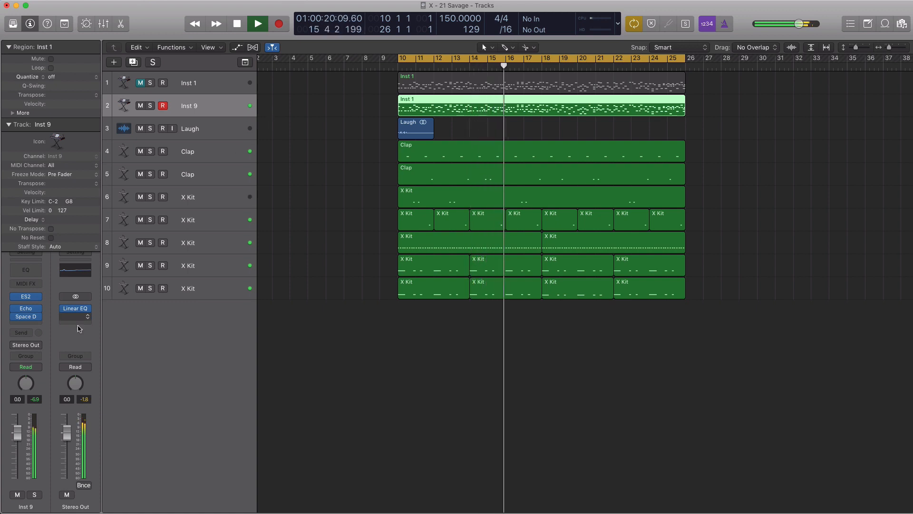
# Lower the Inst 9 channel volume to -1.8 dB during playback, and stop playback
pyautogui.moveTo(15, 426); pyautogui.dragTo(15, 445)
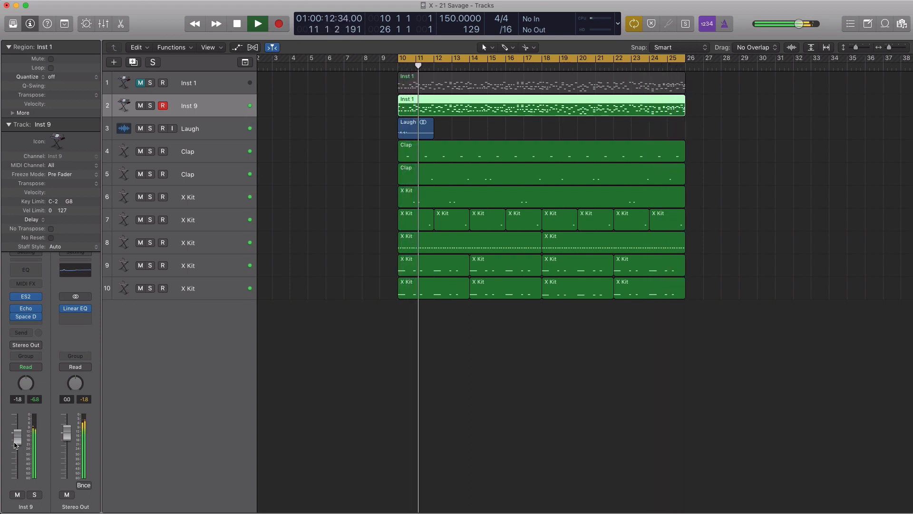
pyautogui.press('space')
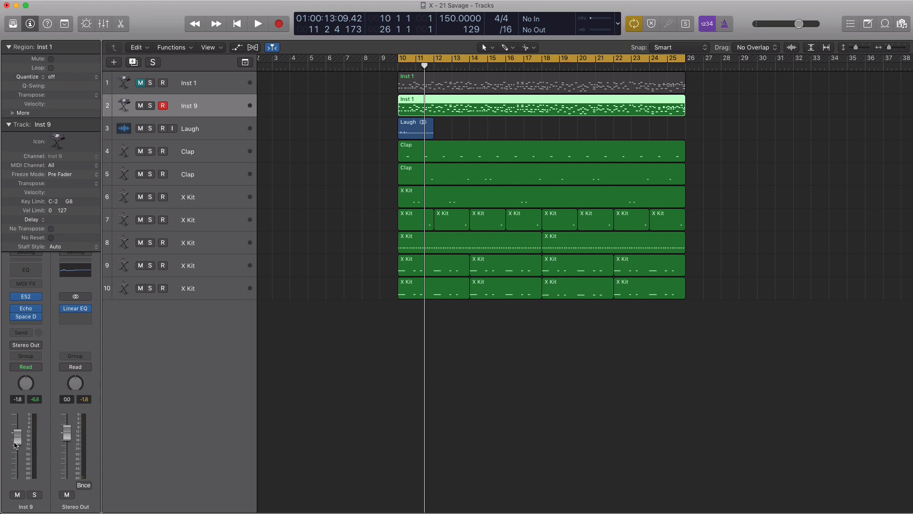
# Audition the full beat with ES2 oscillators 2 and 3 switched on, and switch both off again
pyautogui.click(27, 299)
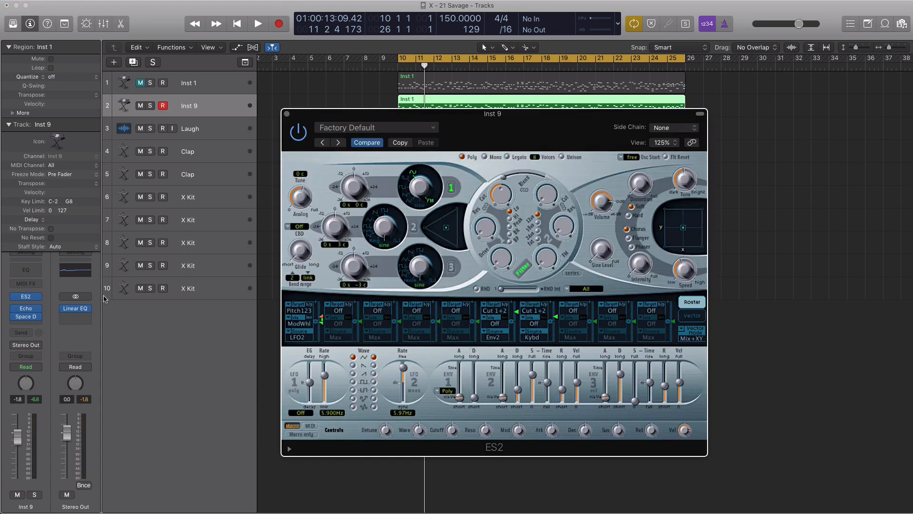
pyautogui.moveTo(508, 145); pyautogui.dragTo(510, 140)
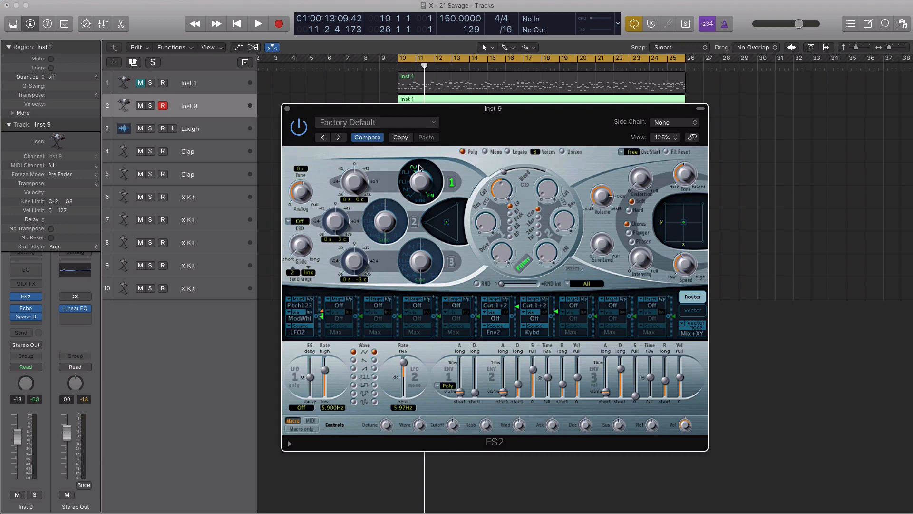
pyautogui.click(413, 222)
pyautogui.click(451, 262)
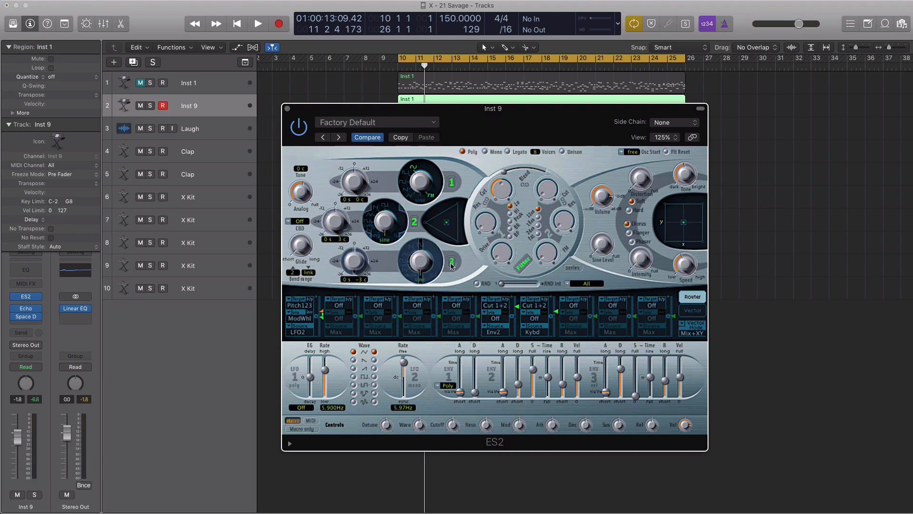
pyautogui.press('space')
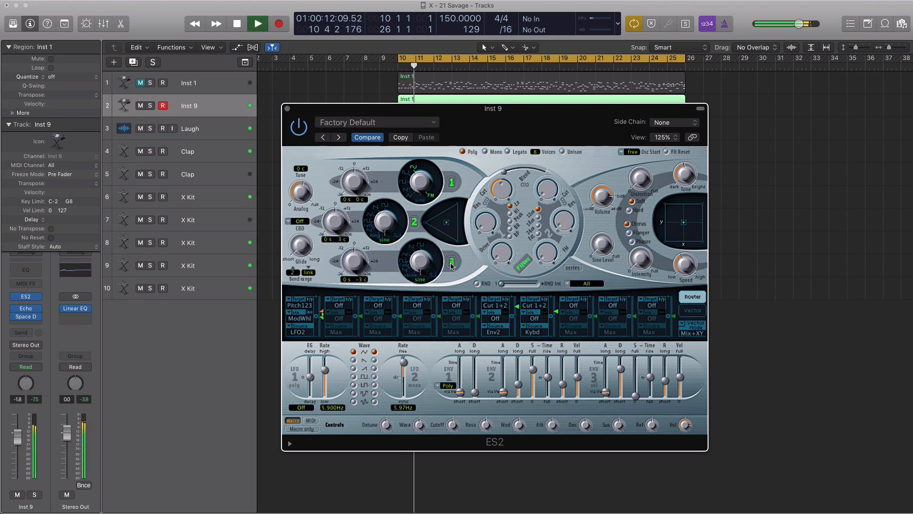
pyautogui.press('space')
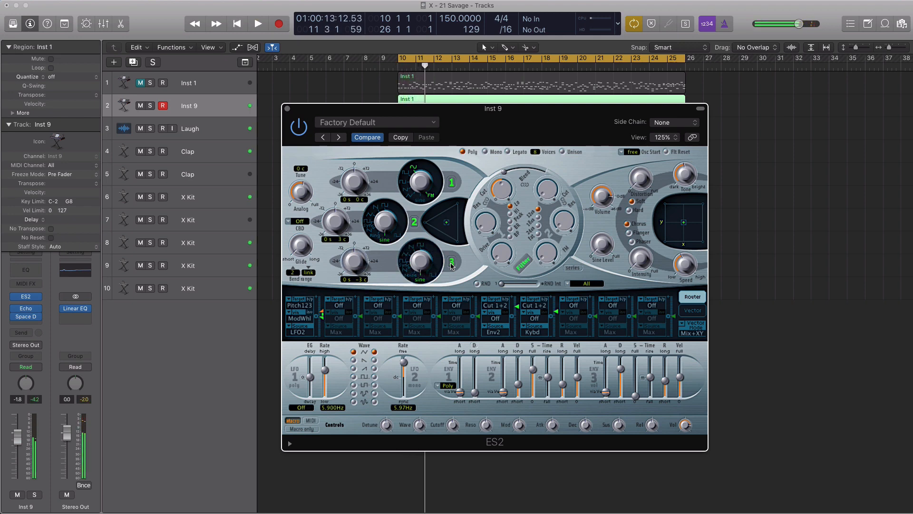
pyautogui.click(451, 263)
pyautogui.click(414, 222)
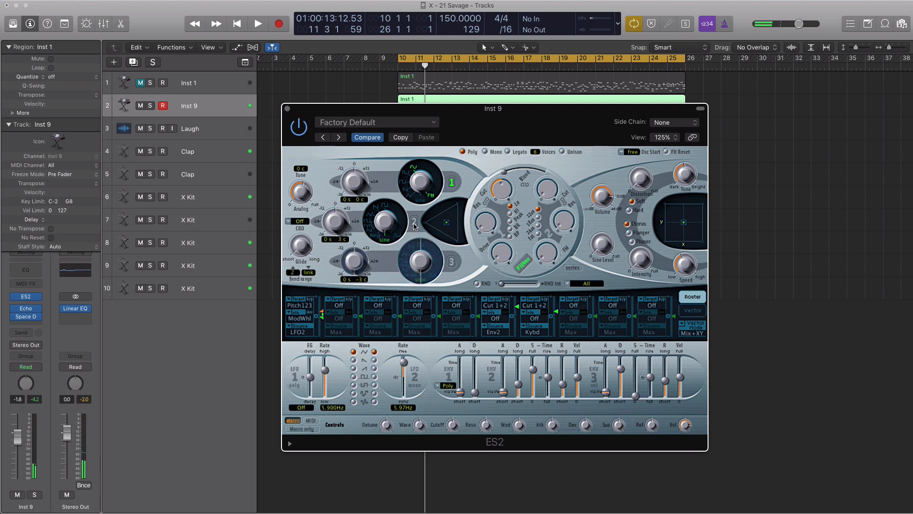
# Open the melody region on the Inst 9 track in the Piano Roll and close the ES2 window
pyautogui.moveTo(482, 340); pyautogui.dragTo(480, 328)
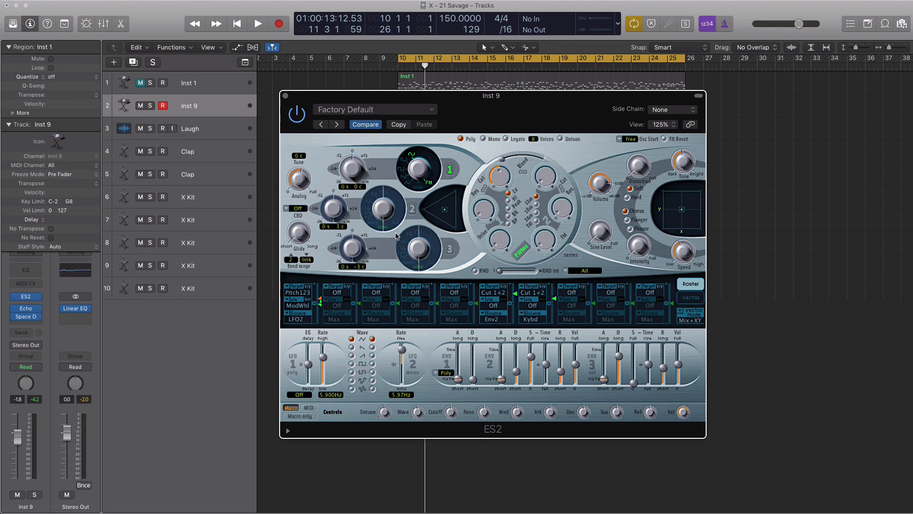
pyautogui.moveTo(495, 115); pyautogui.dragTo(520, 200)
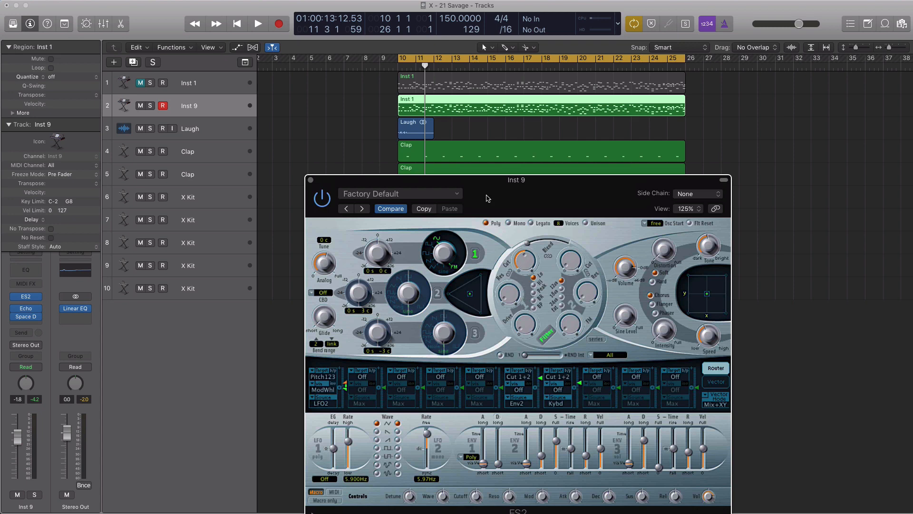
pyautogui.doubleClick(502, 113)
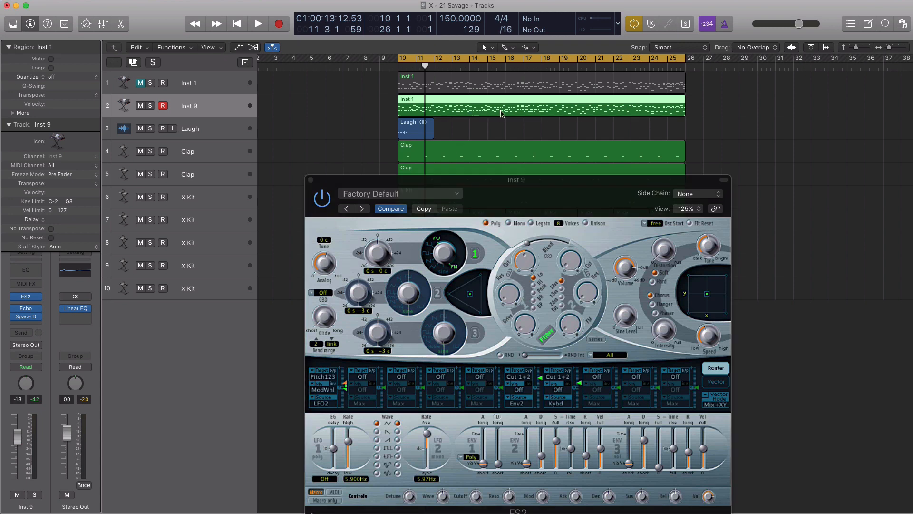
pyautogui.click(310, 180)
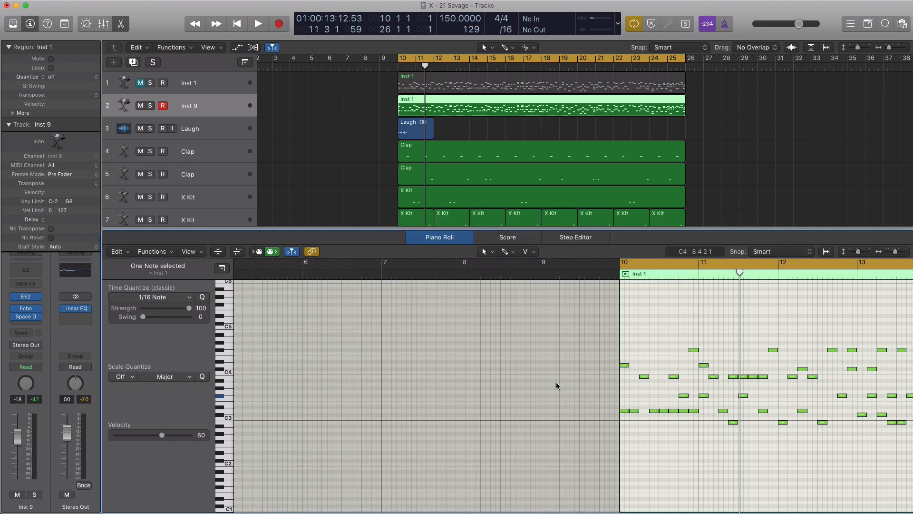
# Examine the melody's note pattern in the Piano Roll from bar 10 to bar 25
pyautogui.hscroll(5, 598, 387)
pyautogui.scroll(-2, 598, 387)
pyautogui.hscroll(4, 598, 387)
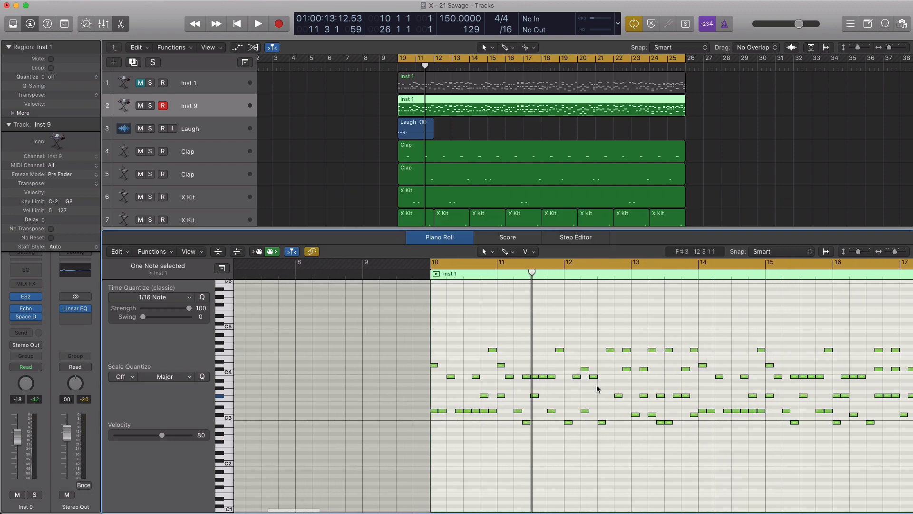
pyautogui.scroll(-2, 598, 388)
pyautogui.hscroll(2, 597, 388)
pyautogui.scroll(-3, 598, 388)
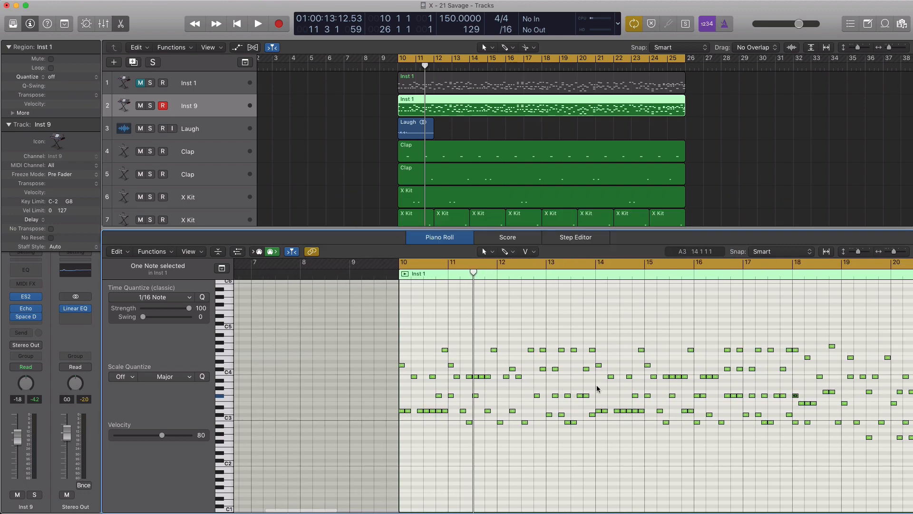
pyautogui.hscroll(4, 598, 388)
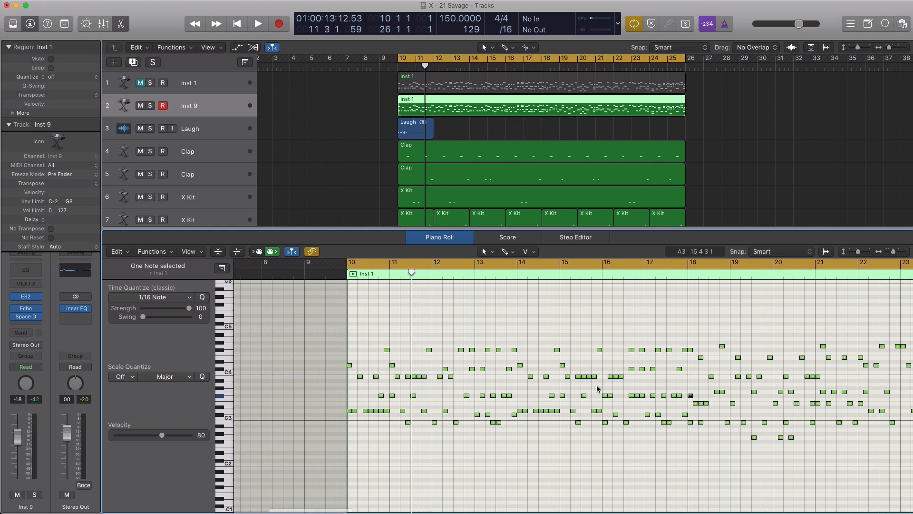
pyautogui.hscroll(5, 598, 388)
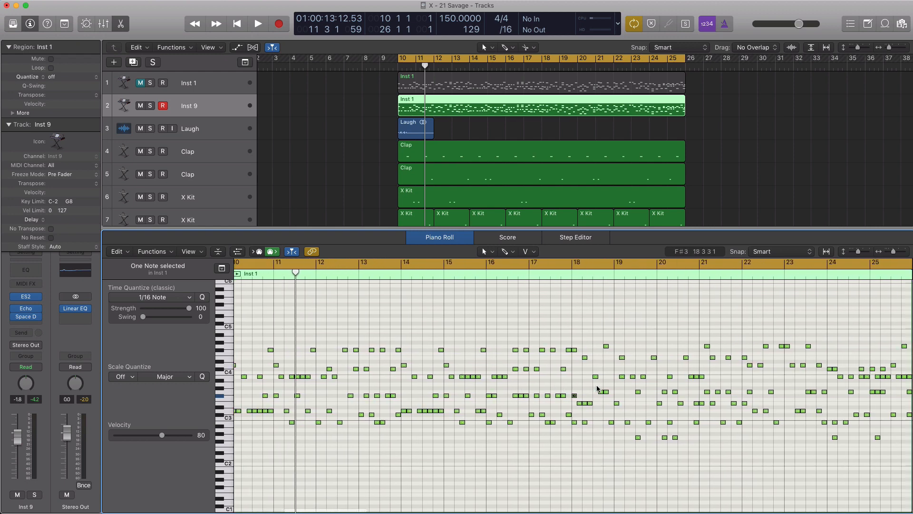